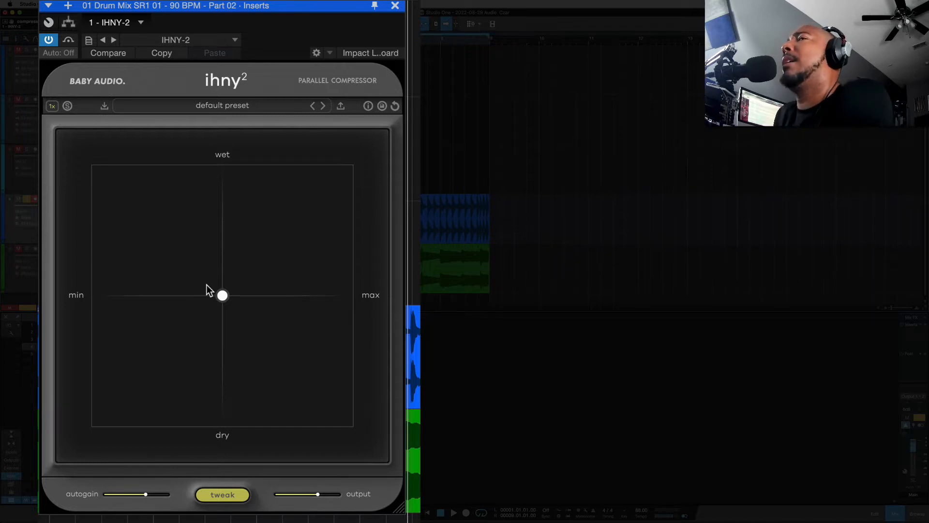
# Step: Examine the parallel compressor's main pad, gain controls and tweak settings, and close the tweak settings
pyautogui.moveTo(225, 298)
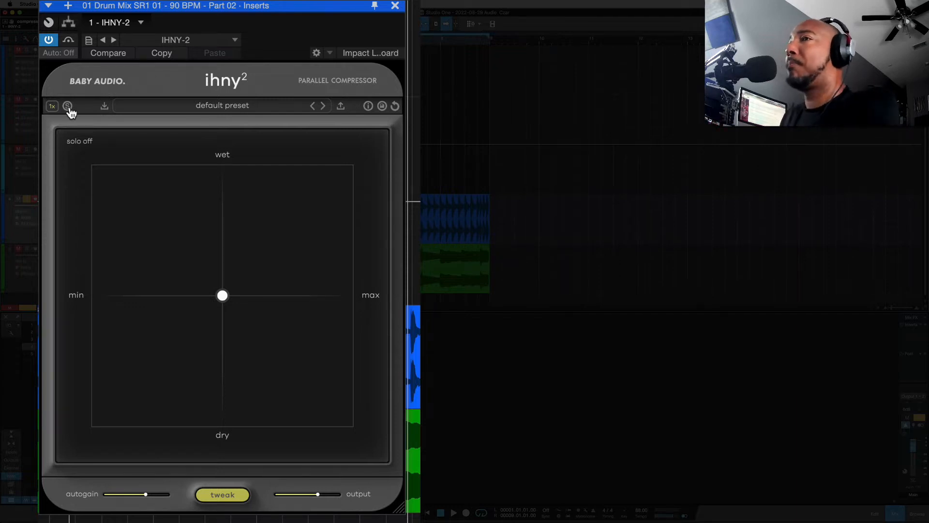
pyautogui.moveTo(100, 499)
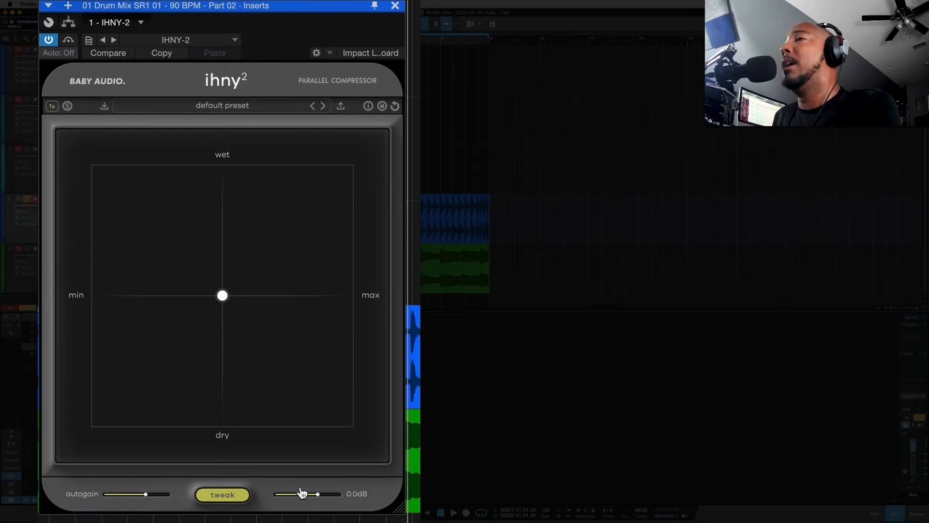
pyautogui.click(228, 498)
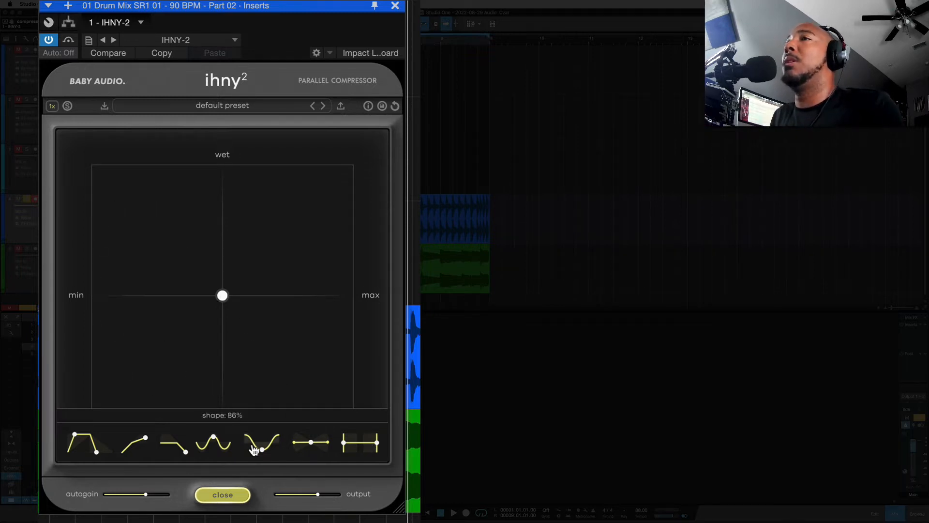
pyautogui.click(219, 493)
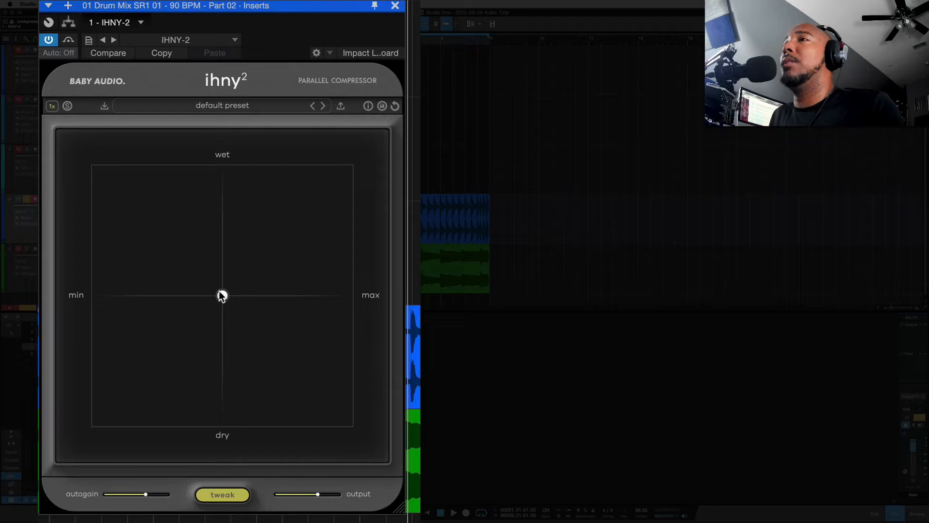
# Step: Audition the drums with the compression point moved to 85% wet and 19% amount, and stop playback
pyautogui.moveTo(222, 295); pyautogui.dragTo(222, 292)
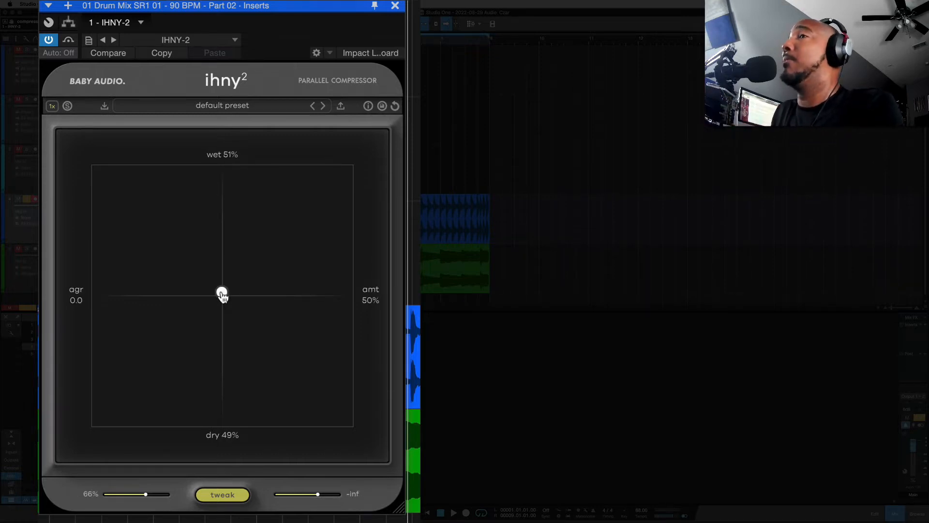
pyautogui.moveTo(221, 294)
pyautogui.mouseDown()
pyautogui.moveTo(187, 230)
pyautogui.moveTo(267, 237)
pyautogui.moveTo(151, 235)
pyautogui.moveTo(274, 228)
pyautogui.moveTo(282, 237)
pyautogui.moveTo(196, 335)
pyautogui.moveTo(205, 413)
pyautogui.moveTo(224, 300)
pyautogui.mouseUp()
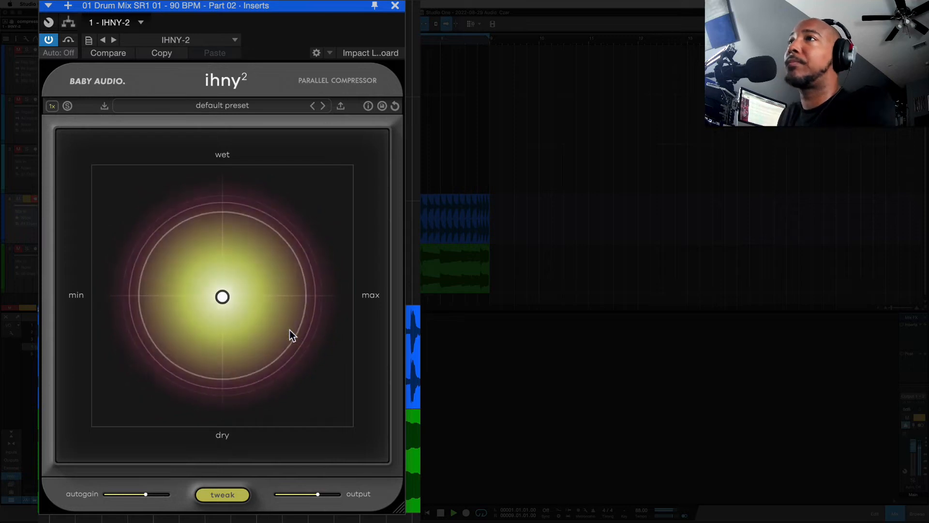
pyautogui.moveTo(222, 296); pyautogui.dragTo(146, 212)
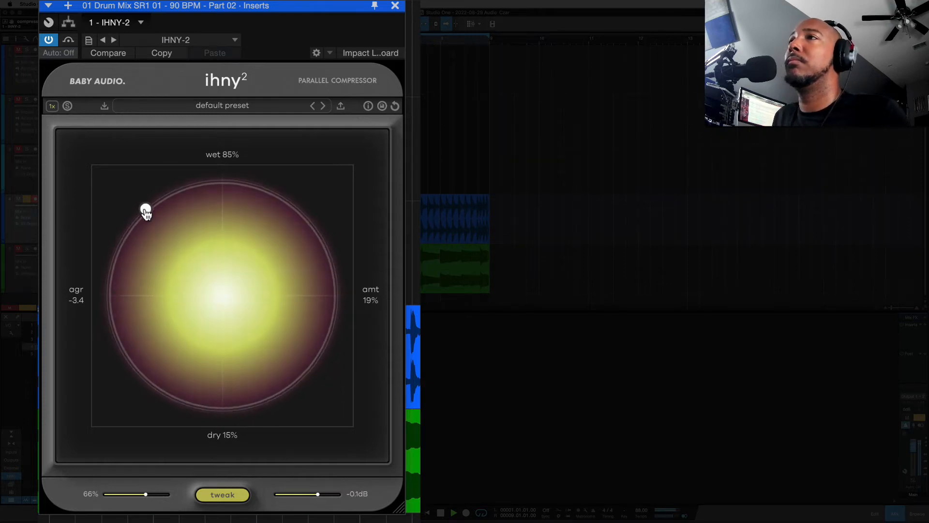
pyautogui.press('space')
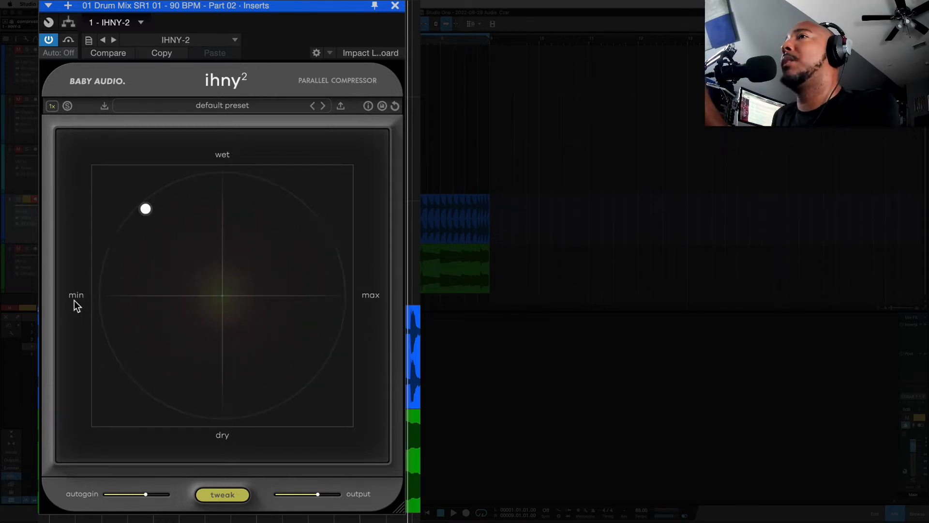
# Step: Play the drums and move the compression point to a middle amount, keeping the mix well toward wet
pyautogui.moveTo(143, 212)
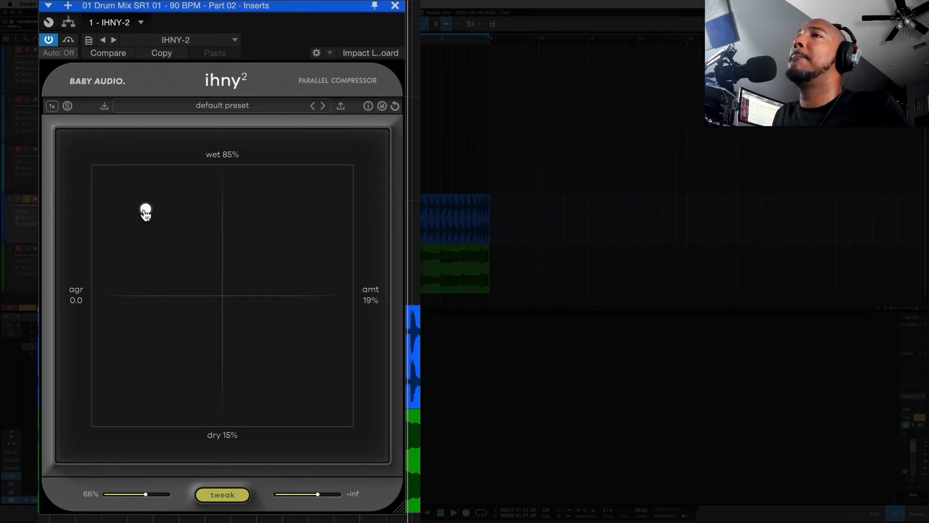
pyautogui.press('space')
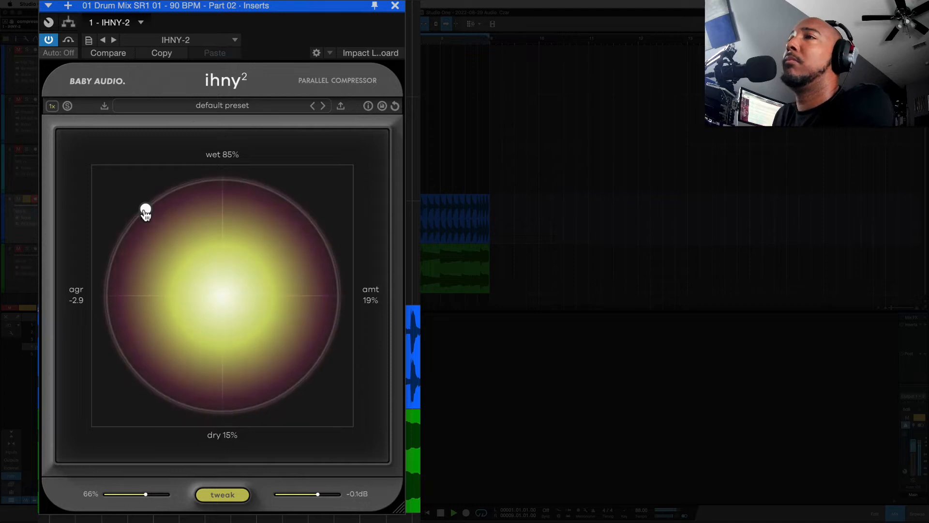
pyautogui.moveTo(145, 212); pyautogui.dragTo(221, 224)
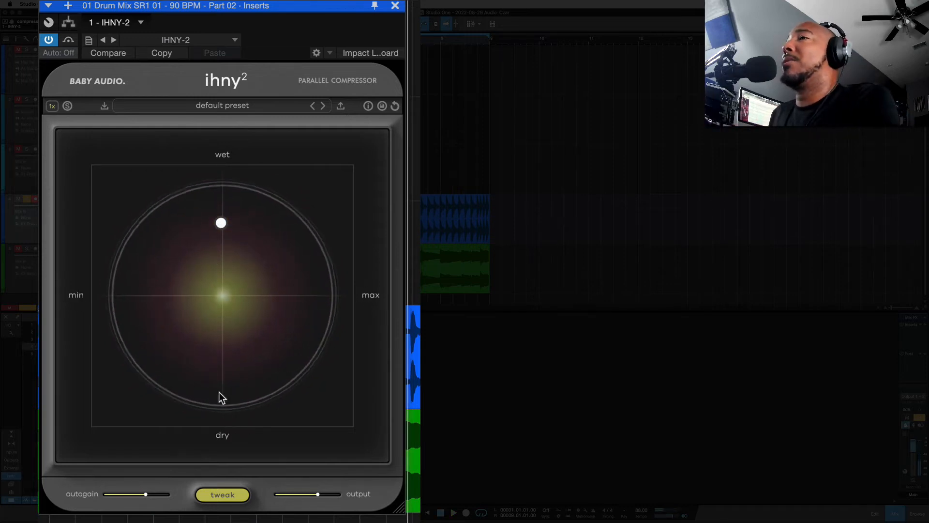
# Step: In the tweak settings, raise the lo preserve frequency slightly and try punch at 65% before returning it to 0%
pyautogui.click(228, 497)
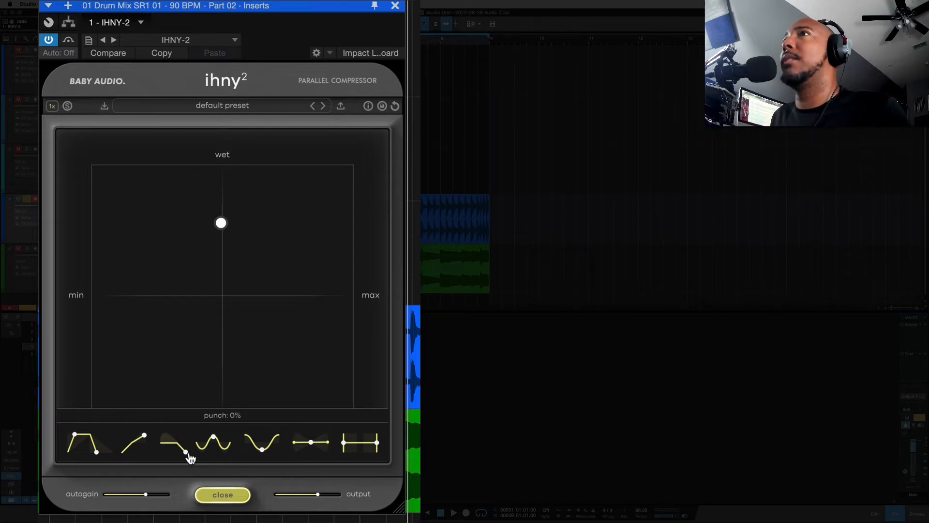
pyautogui.press('space')
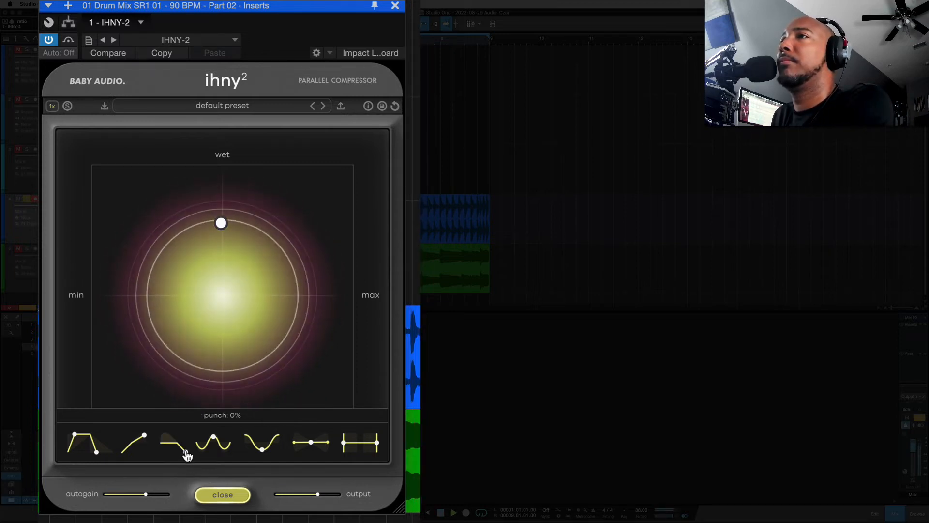
pyautogui.moveTo(184, 452); pyautogui.dragTo(158, 359)
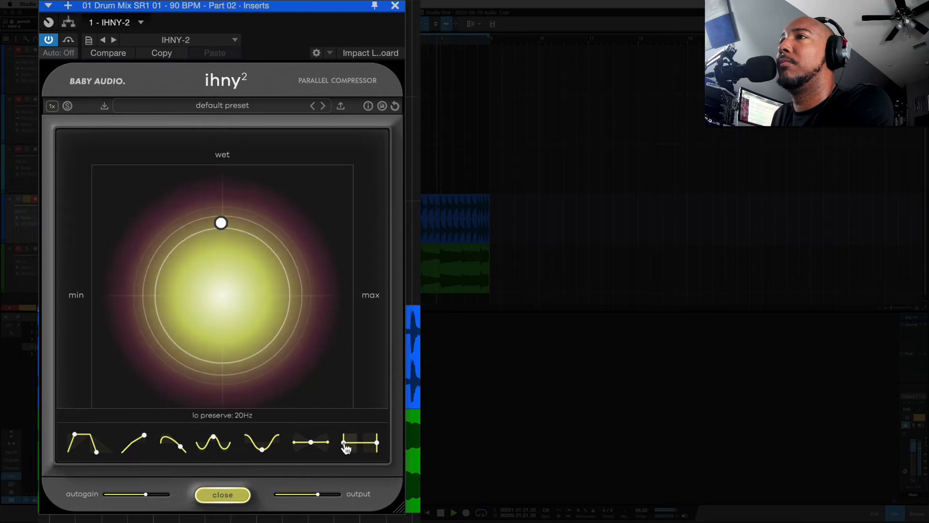
pyautogui.moveTo(344, 444); pyautogui.dragTo(370, 445)
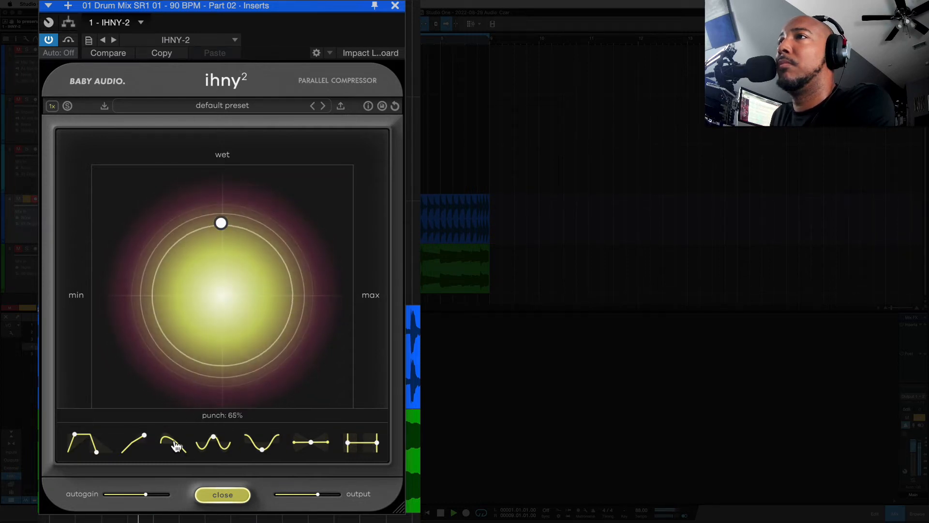
pyautogui.moveTo(183, 445); pyautogui.dragTo(167, 522)
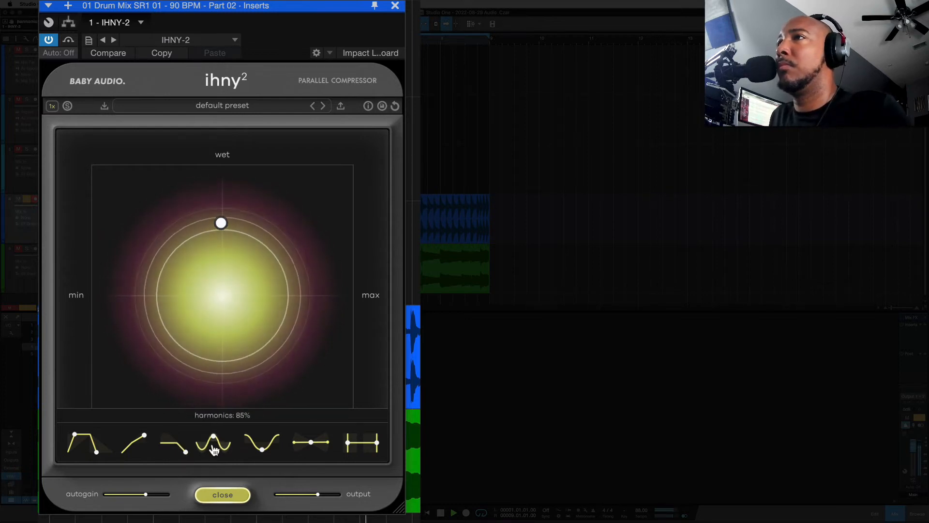
# Step: Set the harmonics to 56% and lower the shape to its flattest setting, listening to the drums
pyautogui.moveTo(216, 449); pyautogui.dragTo(213, 457)
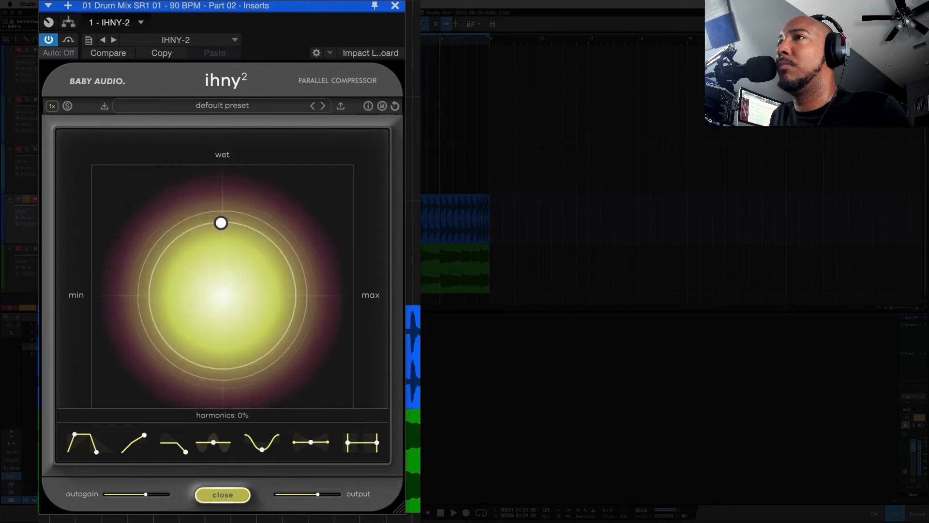
pyautogui.moveTo(193, 474); pyautogui.dragTo(184, 409)
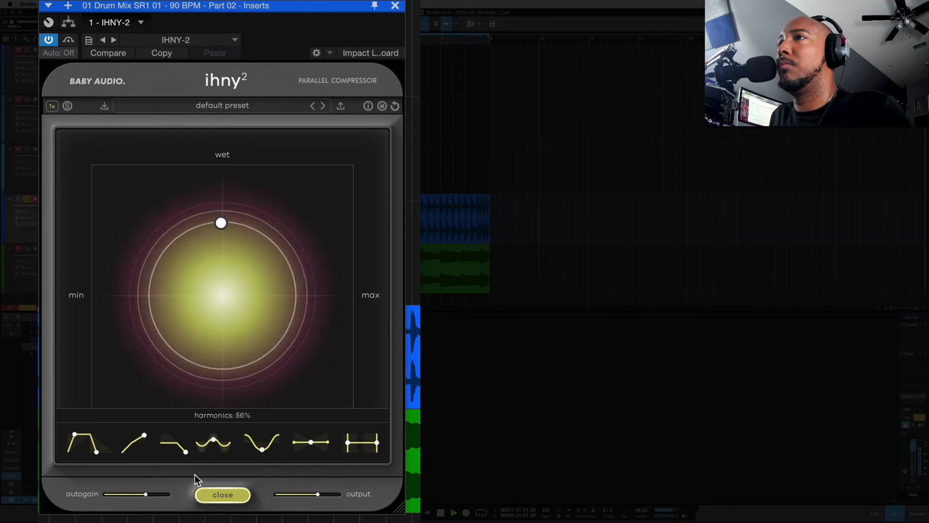
pyautogui.moveTo(260, 454); pyautogui.dragTo(262, 455)
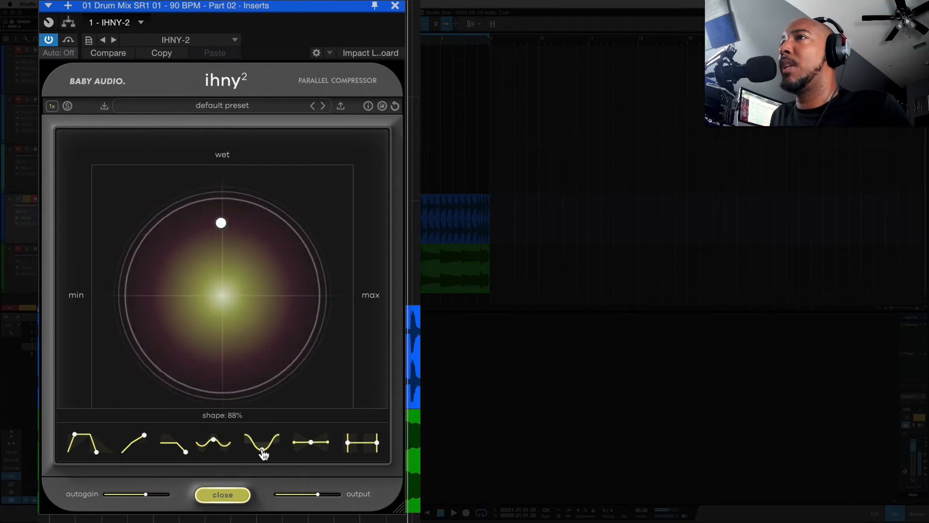
pyautogui.press('space')
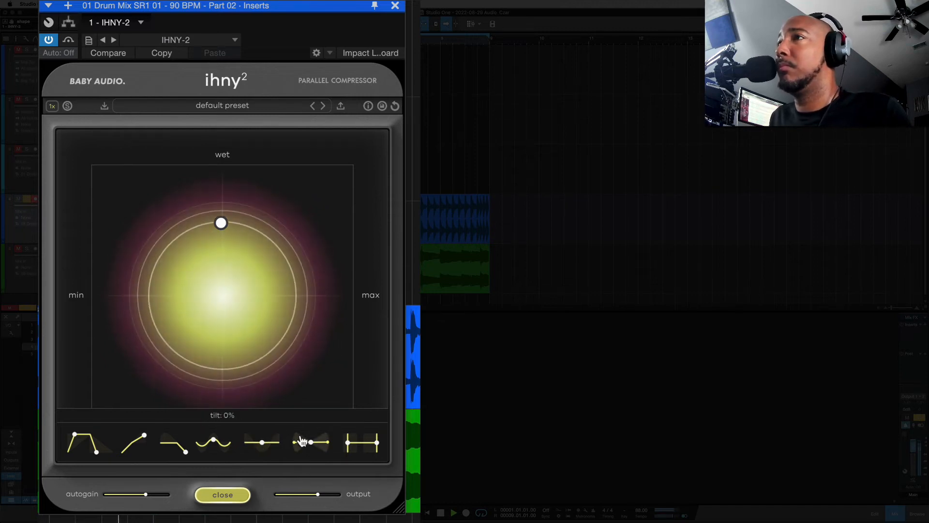
# Step: Audition tilt changes on the drums, leave the tilt near neutral and stop playback
pyautogui.press('space')
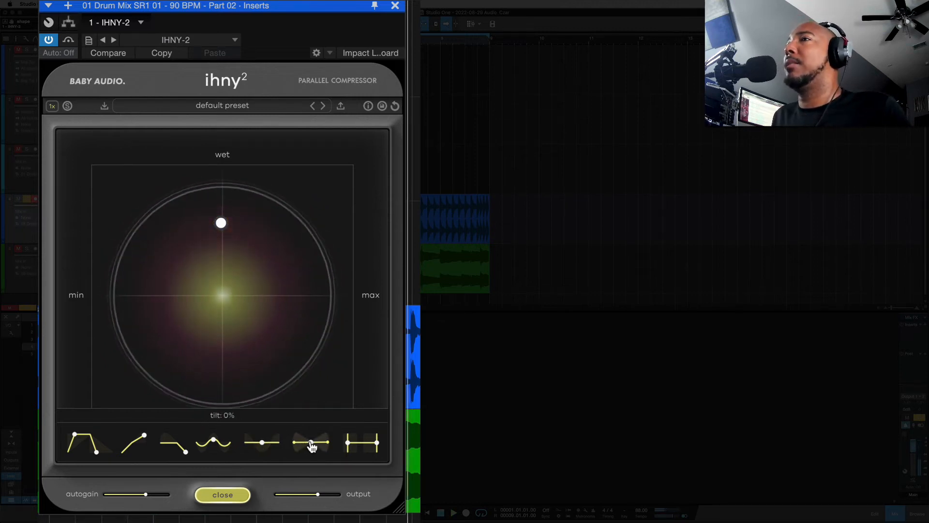
pyautogui.press('space')
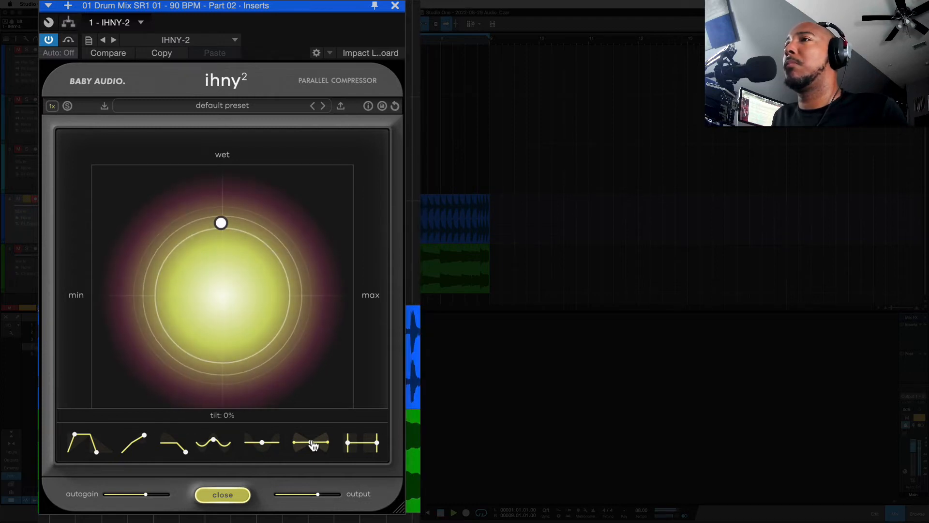
pyautogui.moveTo(314, 445)
pyautogui.mouseDown()
pyautogui.moveTo(287, 518)
pyautogui.moveTo(296, 469)
pyautogui.moveTo(278, 363)
pyautogui.moveTo(300, 449)
pyautogui.mouseUp()
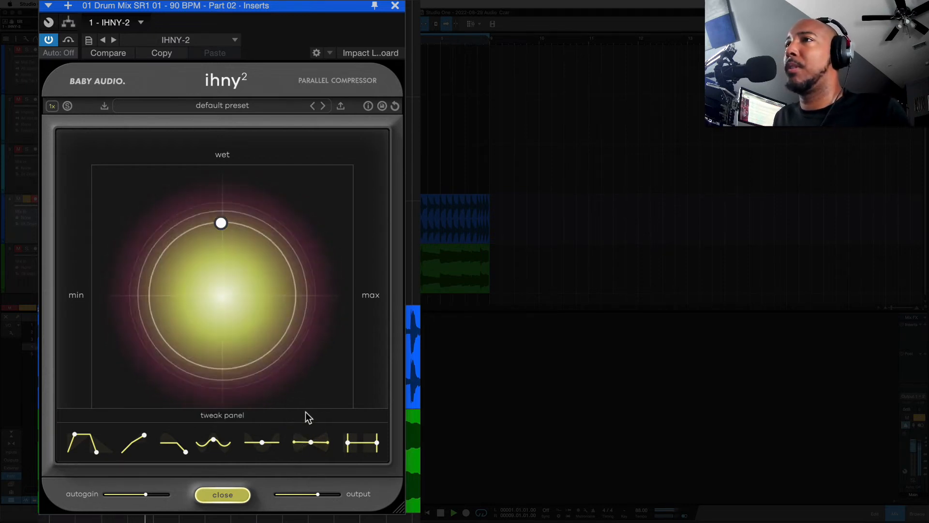
pyautogui.press('space')
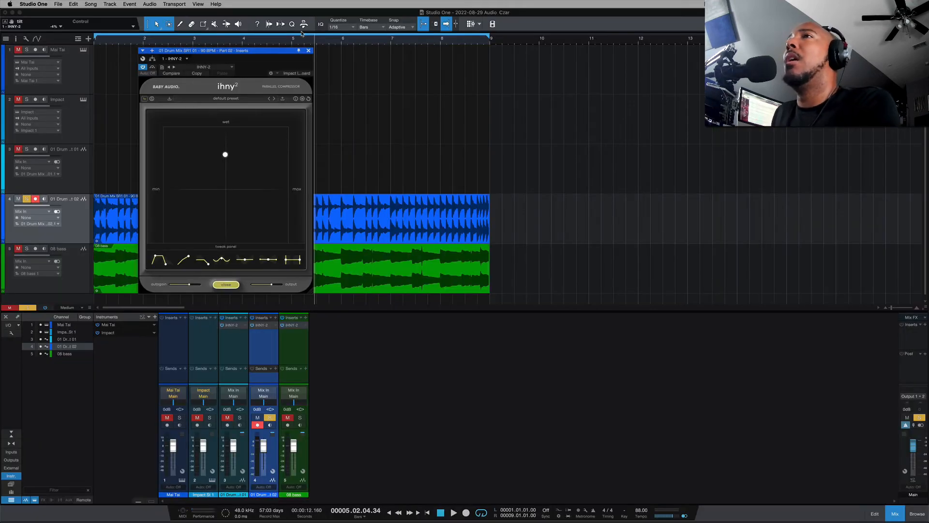
# Step: Switch from the drum compressor to the 08 bass track, muting the drums, and open the bass channel's IHNY-2 insert
pyautogui.click(308, 51)
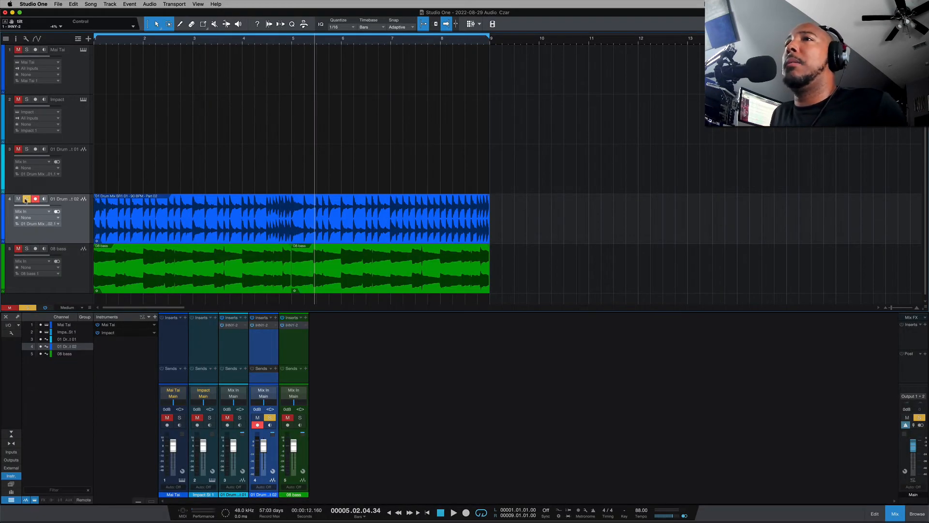
pyautogui.click(76, 275)
pyautogui.click(291, 326)
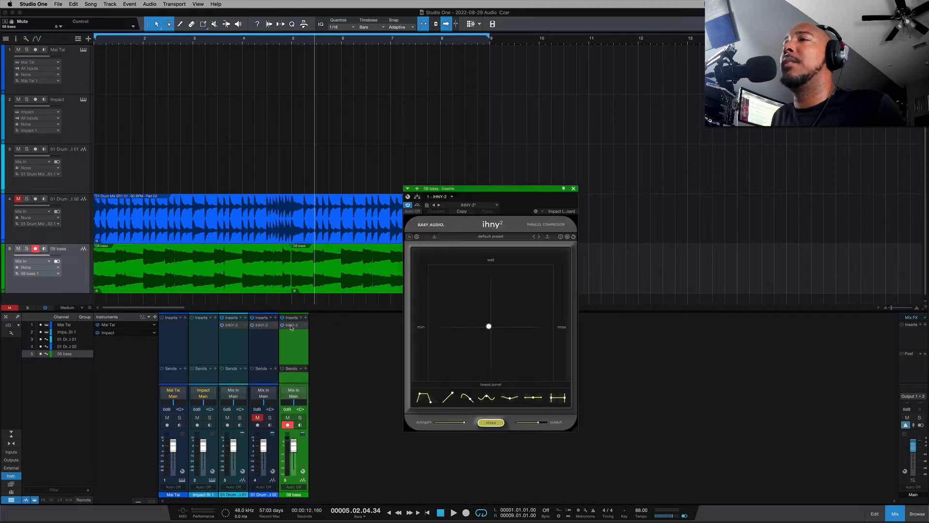
pyautogui.moveTo(473, 193); pyautogui.dragTo(175, 47)
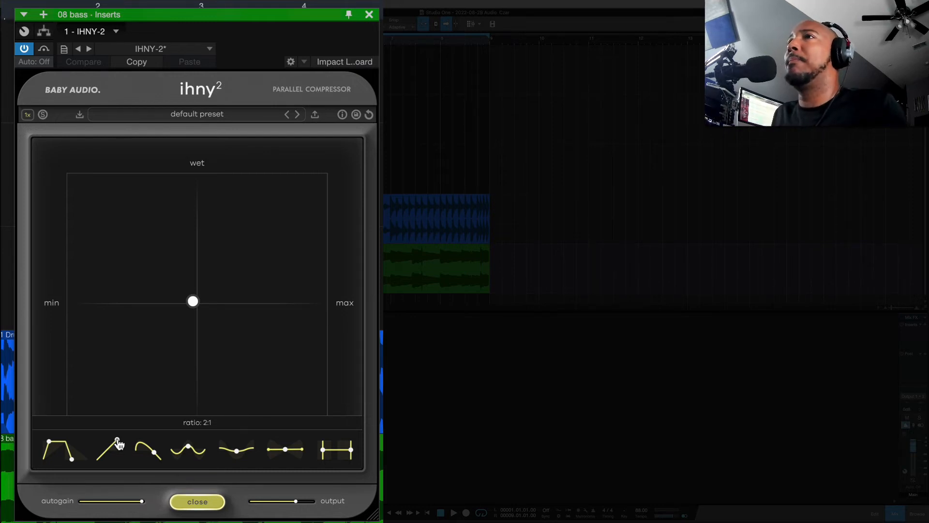
# Step: Play the bass and move its compression point well toward wet and maximum amount
pyautogui.press('space')
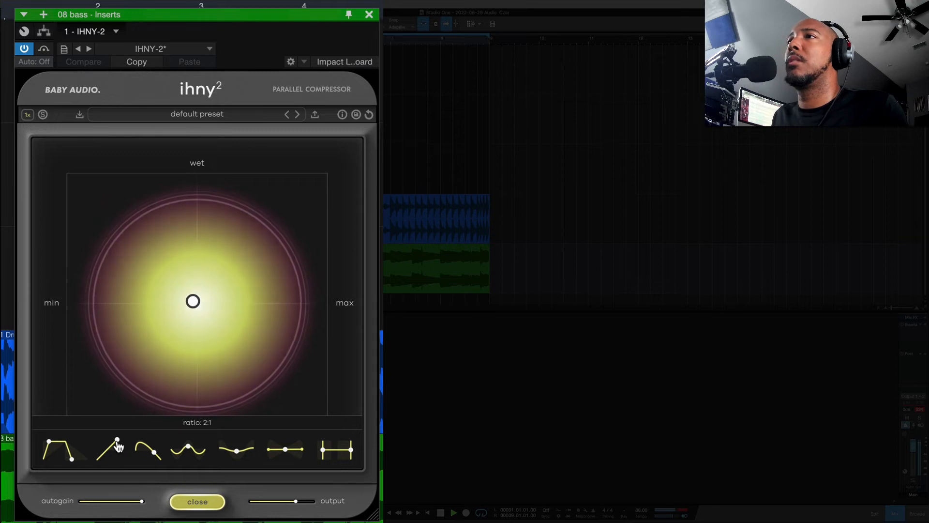
pyautogui.click(194, 303)
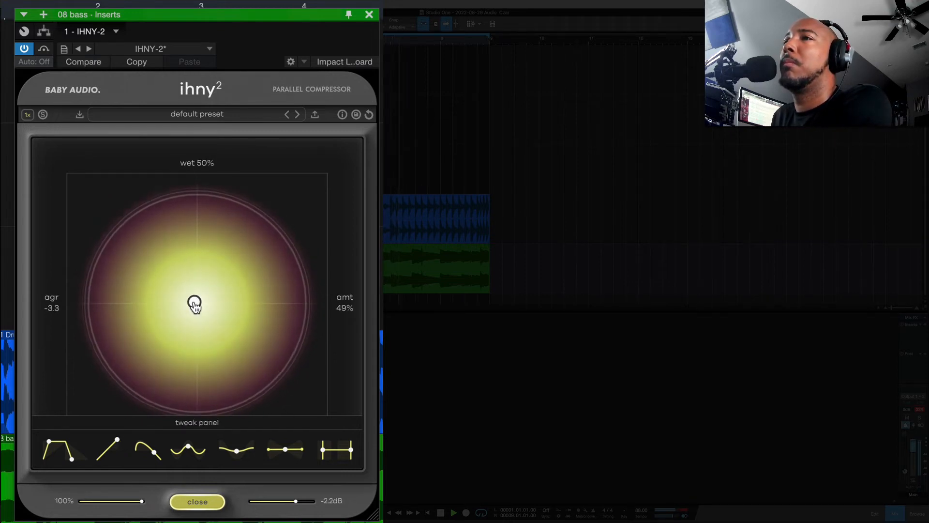
pyautogui.moveTo(194, 303); pyautogui.dragTo(288, 223)
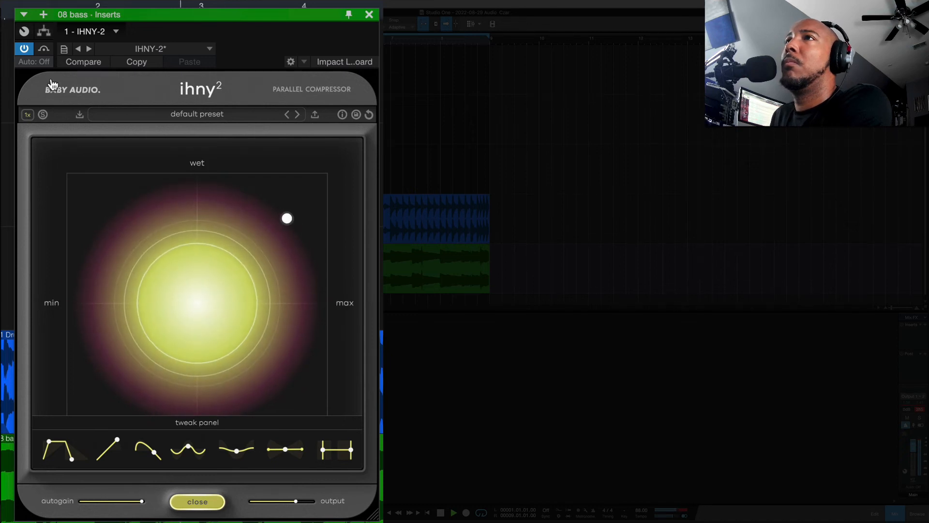
# Step: Compare the bass with the compressor bypassed and active, pull the compression point back slightly and stop playback
pyautogui.click(66, 90)
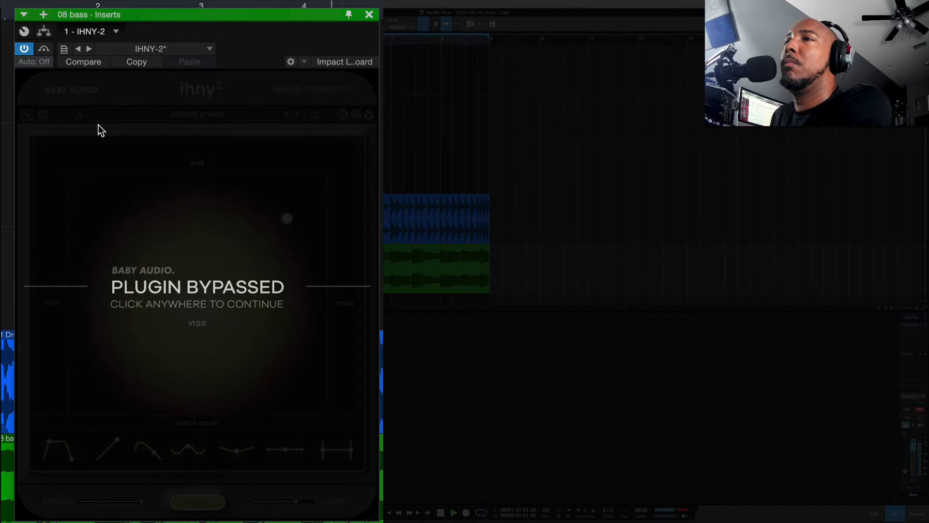
pyautogui.click(195, 233)
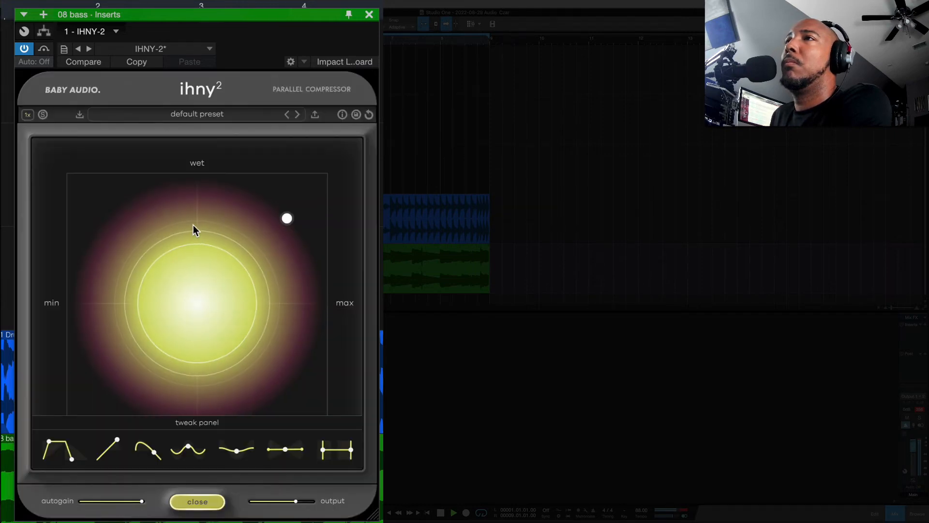
pyautogui.moveTo(289, 221)
pyautogui.mouseDown()
pyautogui.moveTo(286, 372)
pyautogui.moveTo(93, 375)
pyautogui.moveTo(93, 245)
pyautogui.moveTo(265, 238)
pyautogui.moveTo(281, 229)
pyautogui.mouseUp()
pyautogui.press('space')
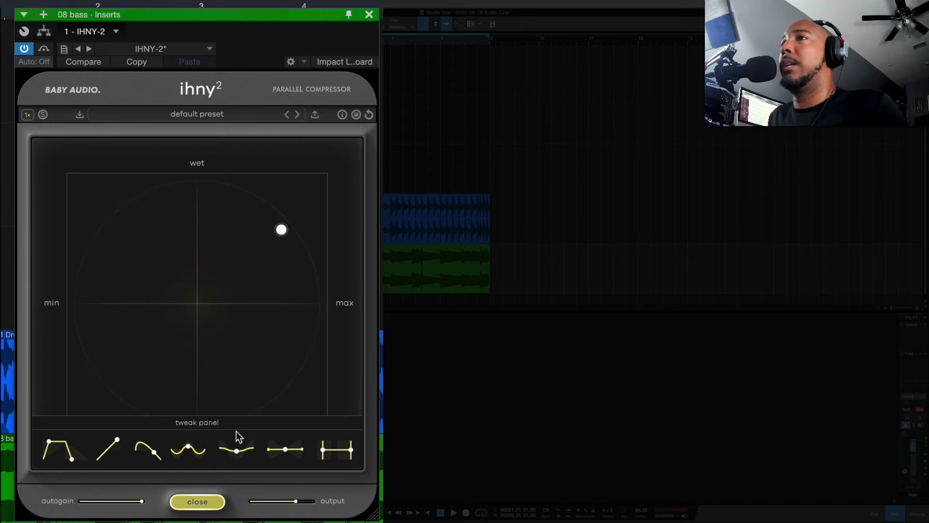
# Step: Raise the bass compressor's harmonics during playback and bypass the plugin to compare the sound
pyautogui.press('space')
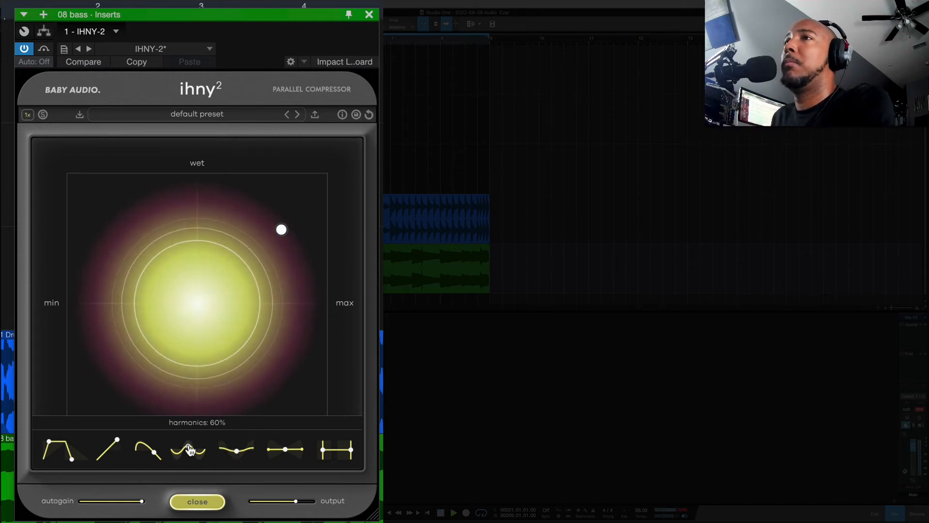
pyautogui.moveTo(188, 447); pyautogui.dragTo(164, 383)
pyautogui.click(59, 85)
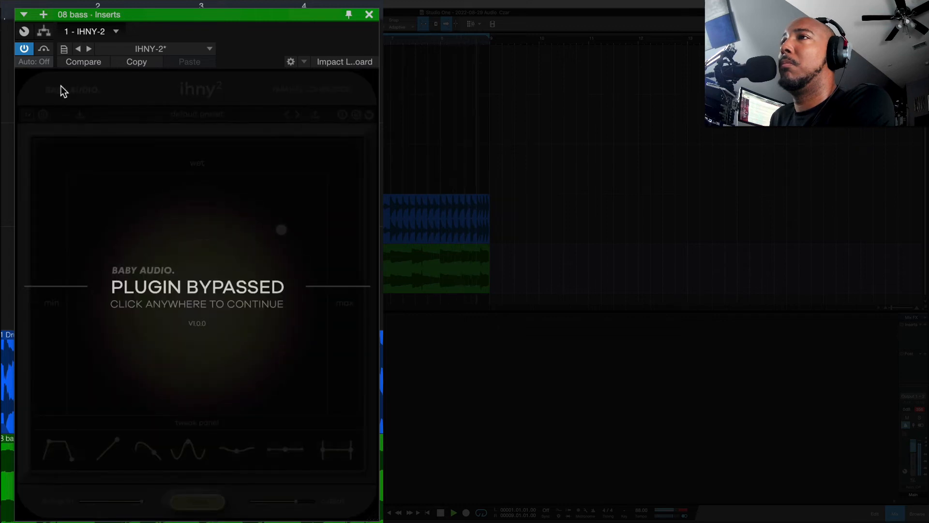
# Step: Reactivate the bypassed bass compressor and adjust its shape setting slightly while the bass plays
pyautogui.click(60, 86)
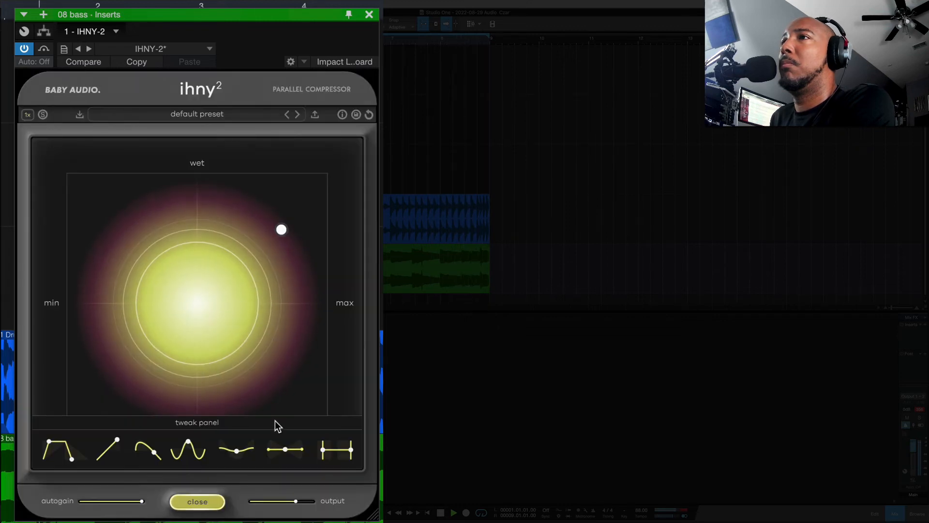
pyautogui.moveTo(237, 451)
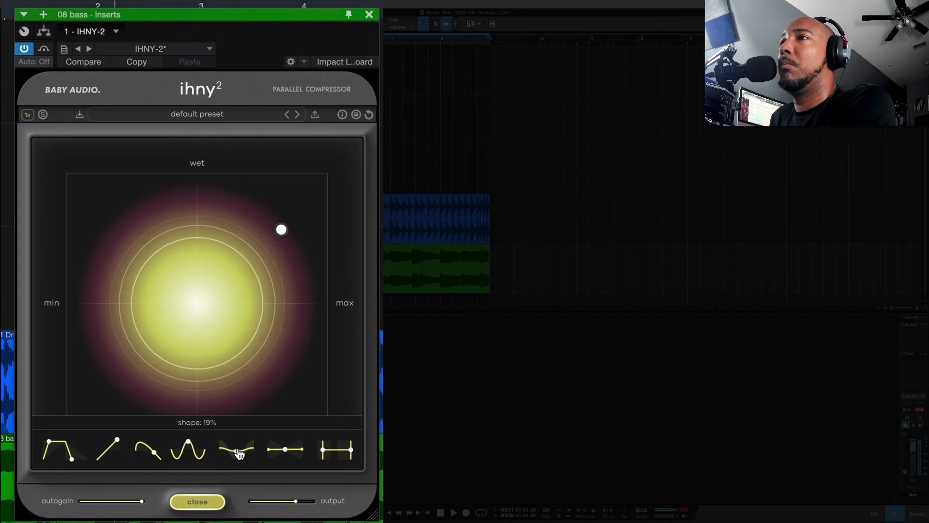
pyautogui.moveTo(239, 454); pyautogui.dragTo(208, 430)
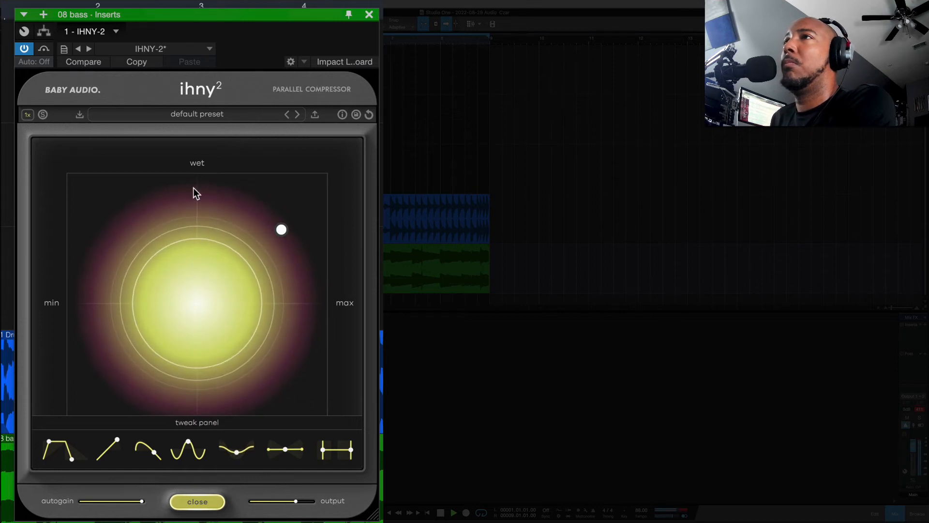
# Step: Move the bass compression point to the middle amount and well toward wet, comparing the sound with the plugin bypassed and active
pyautogui.moveTo(281, 229); pyautogui.dragTo(197, 217)
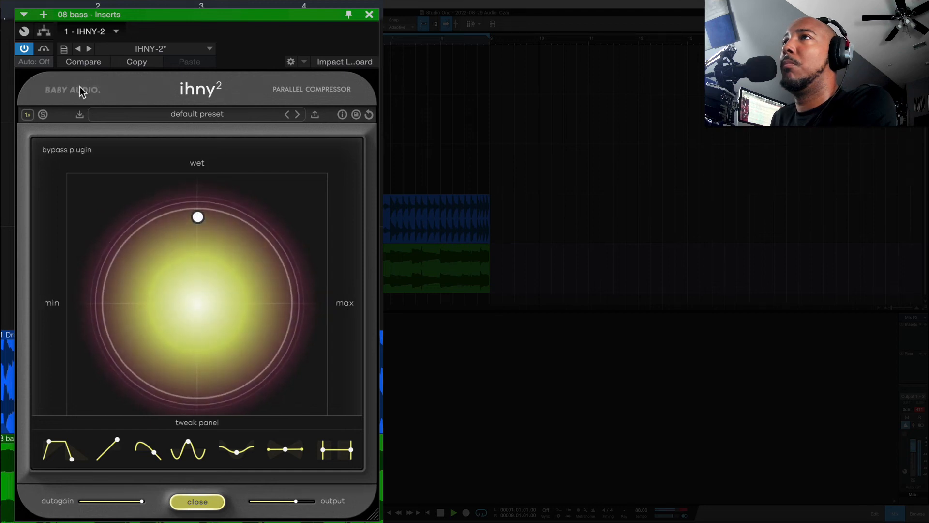
pyautogui.click(81, 90)
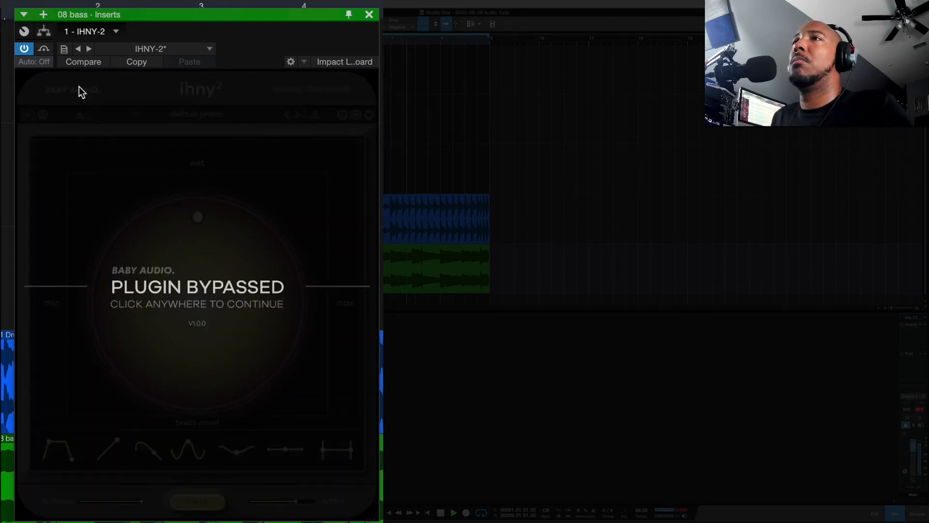
pyautogui.click(79, 90)
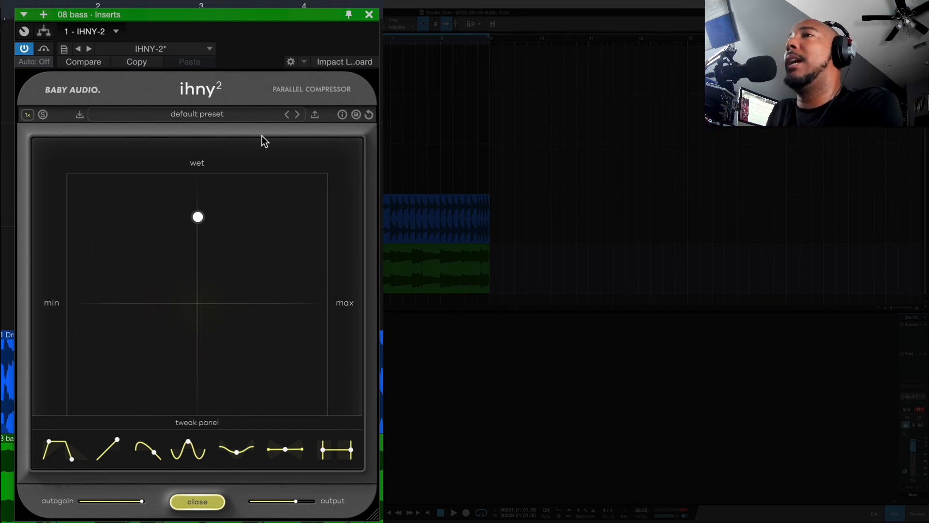
# Step: Check the bass compressor's punch setting and view the interface with the tweak controls hidden and shown again
pyautogui.moveTo(147, 450)
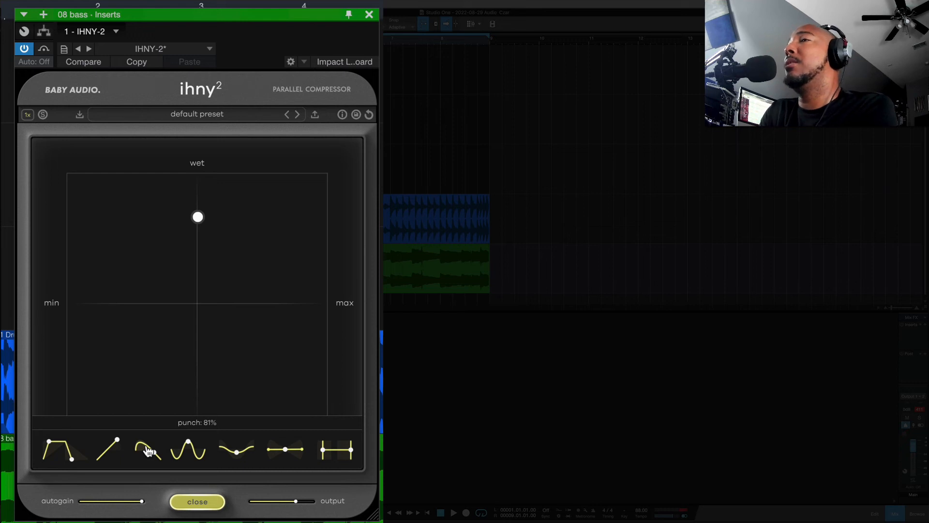
pyautogui.click(204, 503)
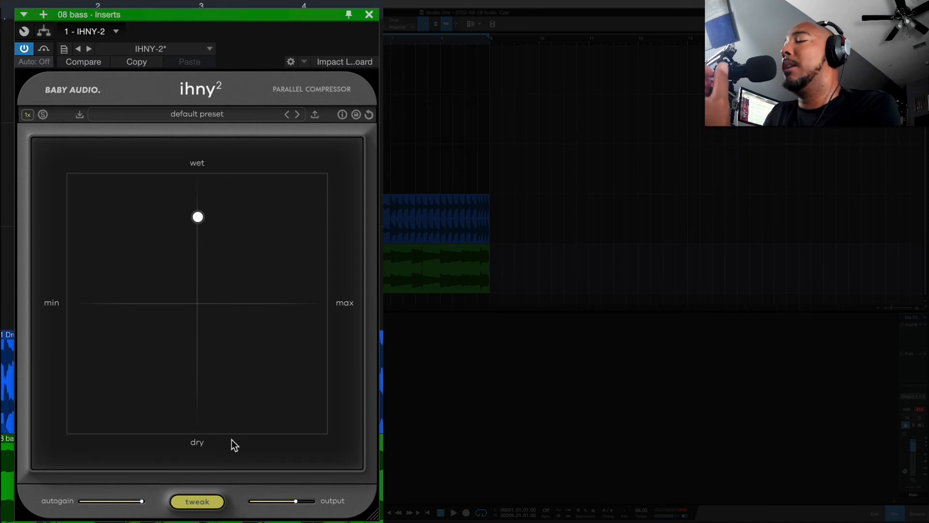
pyautogui.click(201, 505)
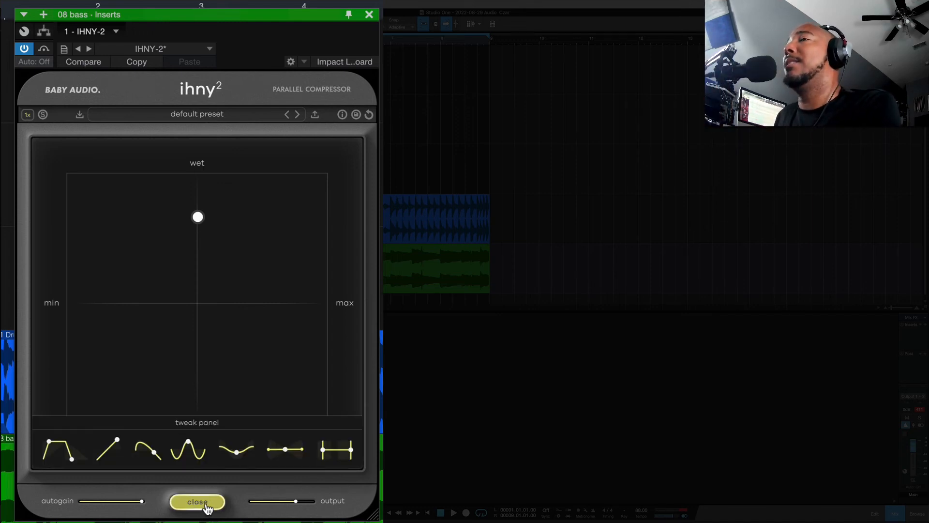